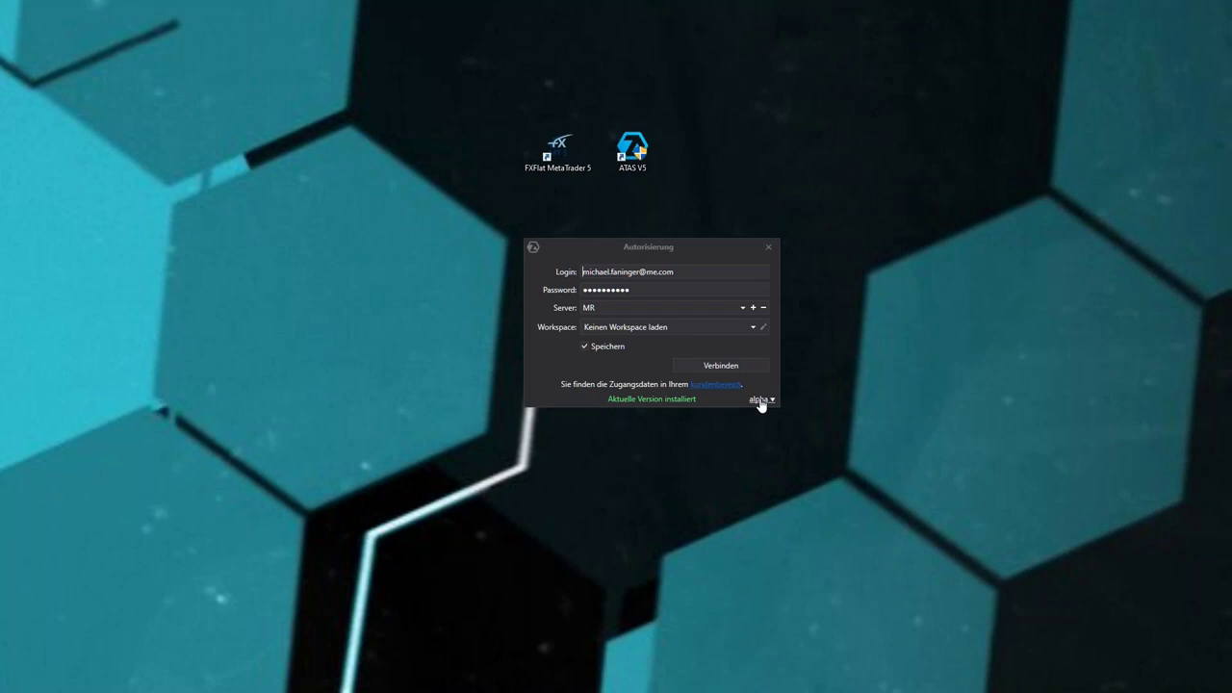
Log in with the saved credentials on server MR without loading a workspace, and maximize the main window.
{"action": "left_click_drag", "start_coordinate": [645, 248], "coordinate": [643, 229]}
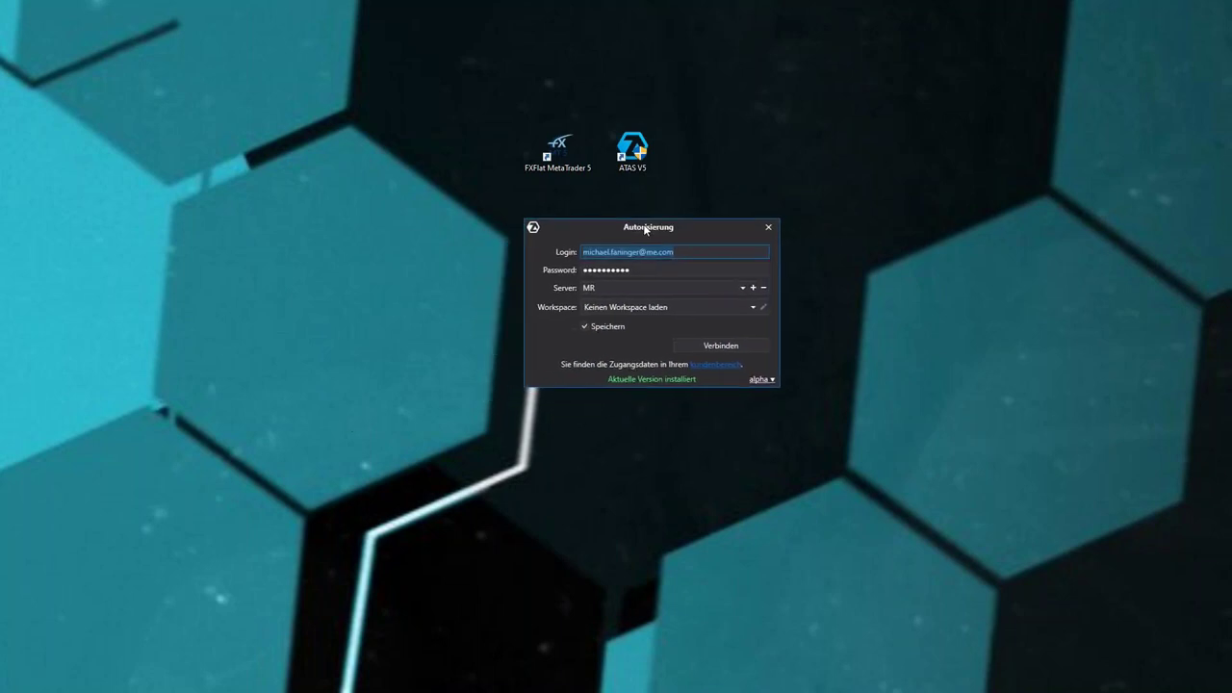
{"action": "left_click", "coordinate": [721, 346]}
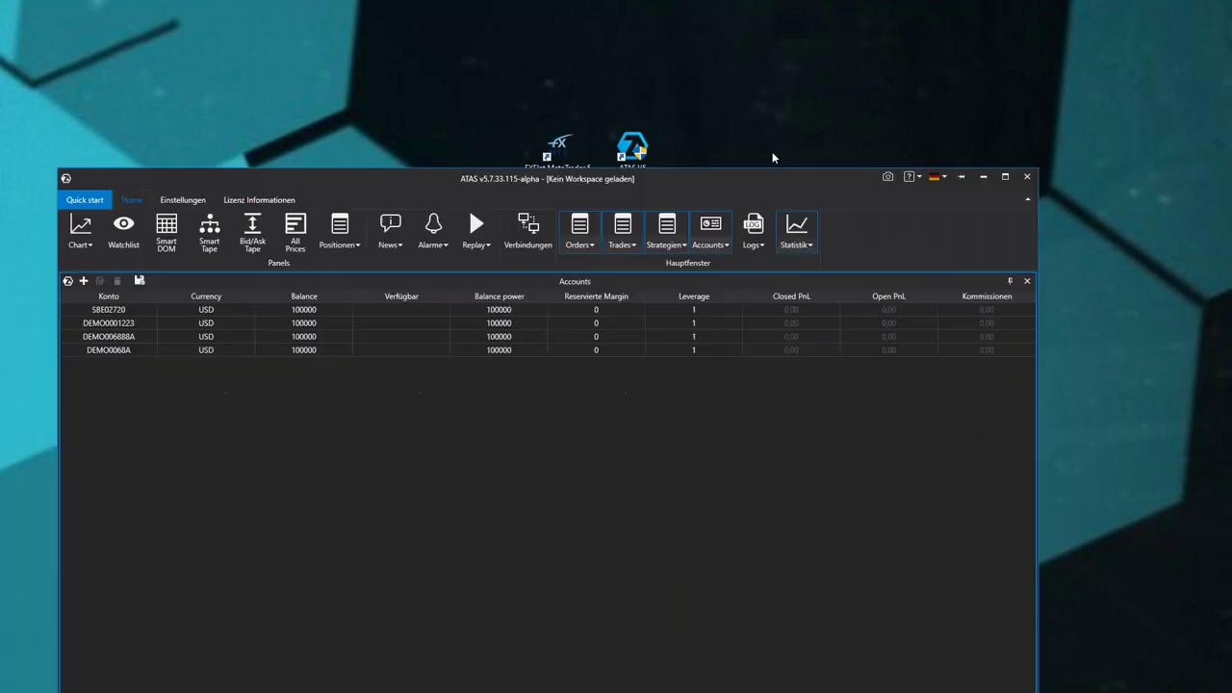
{"action": "left_click", "coordinate": [1059, 89]}
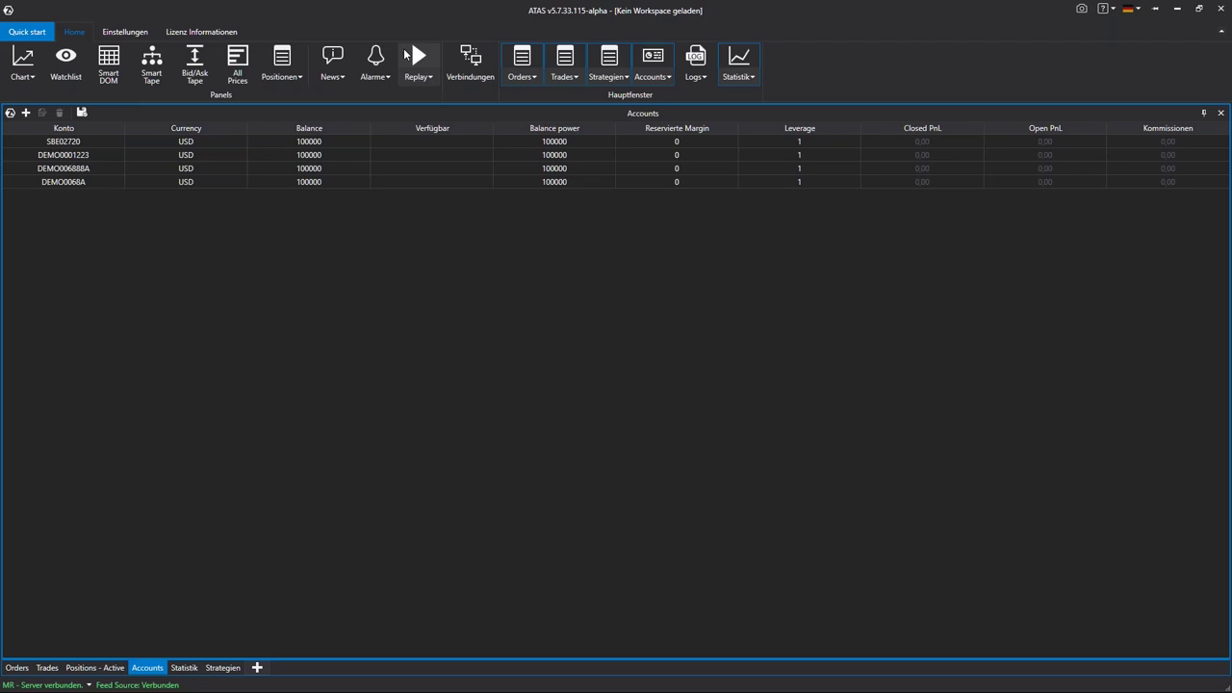
Open the market Replay module and establish its connection.
{"action": "left_click", "coordinate": [412, 58]}
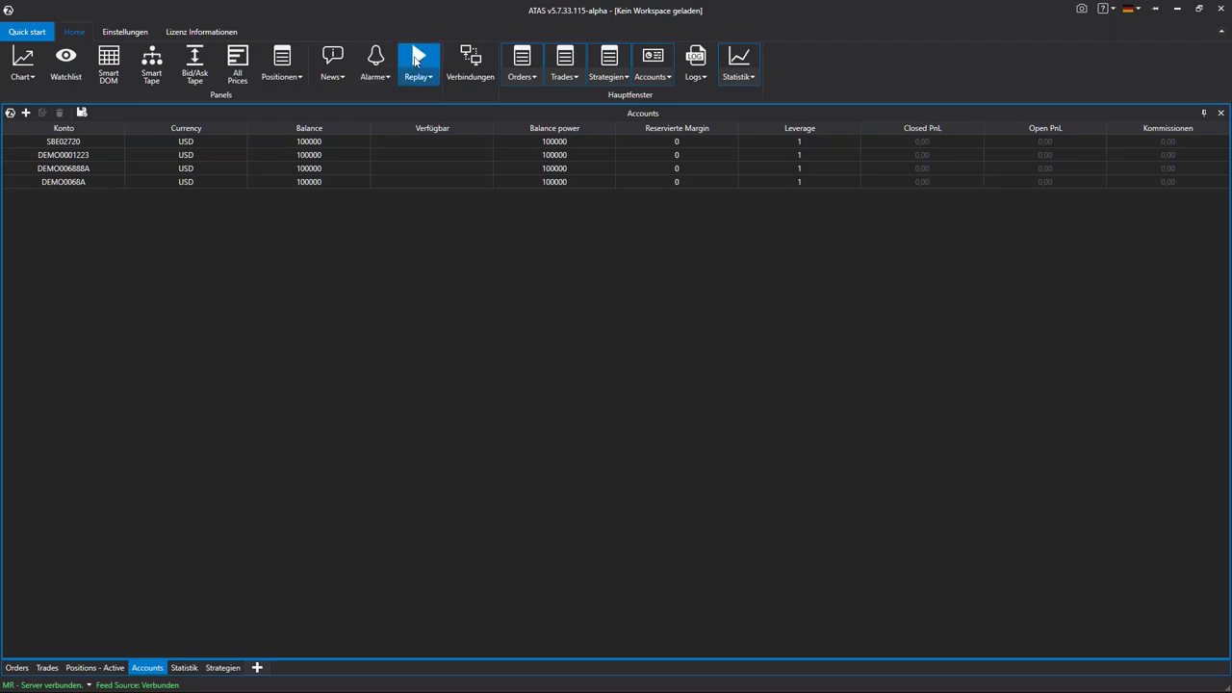
{"action": "left_click_drag", "start_coordinate": [572, 203], "coordinate": [536, 229]}
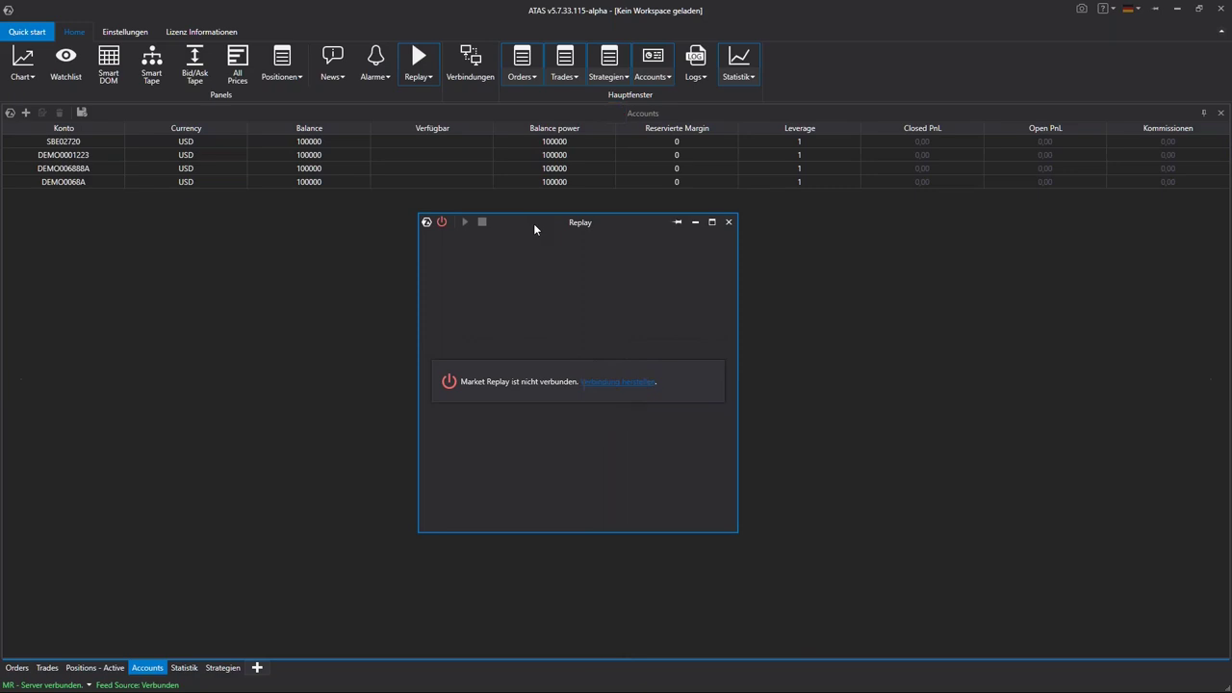
{"action": "left_click", "coordinate": [611, 383]}
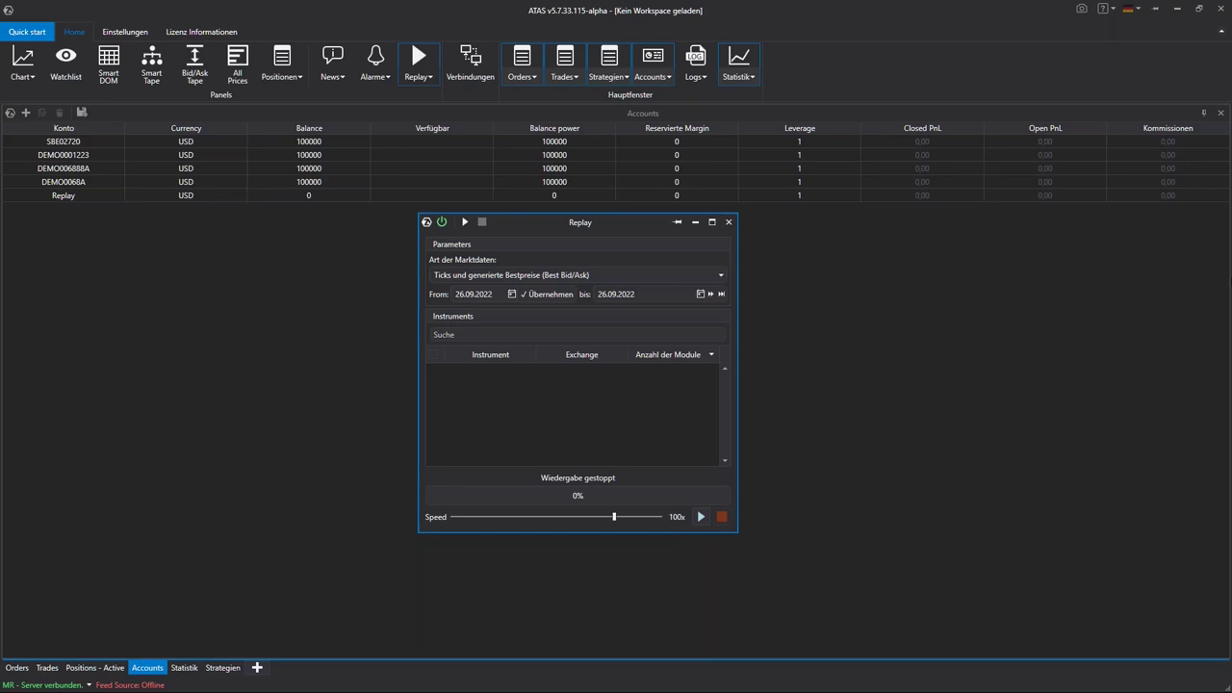
Move the Replay window aside and open a new chart for FDAX (DAX Future) from the favourites.
{"action": "left_click_drag", "start_coordinate": [610, 232], "coordinate": [342, 244]}
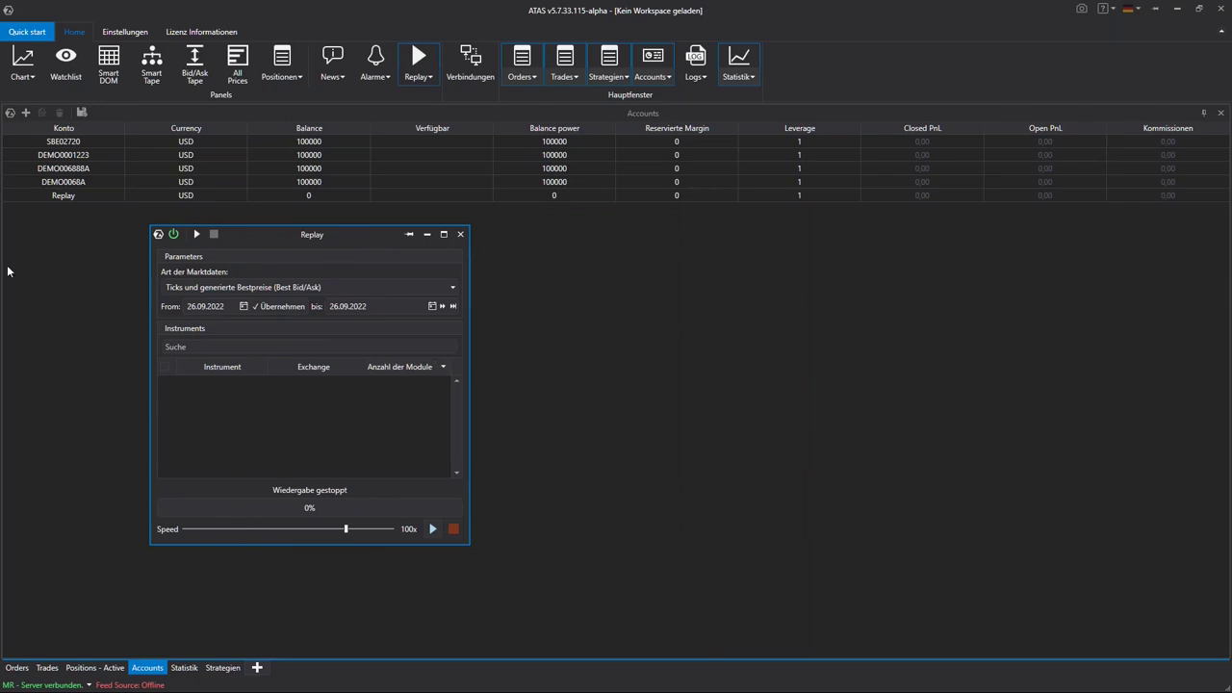
{"action": "left_click", "coordinate": [10, 56]}
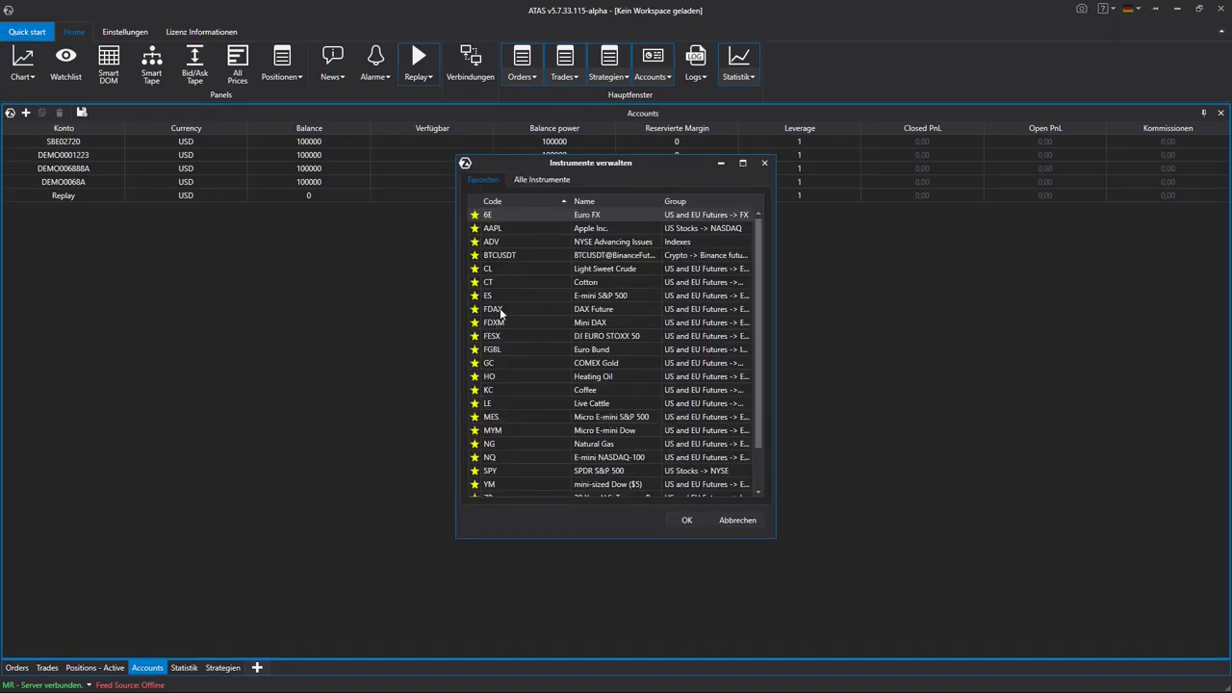
{"action": "double_click", "coordinate": [498, 309]}
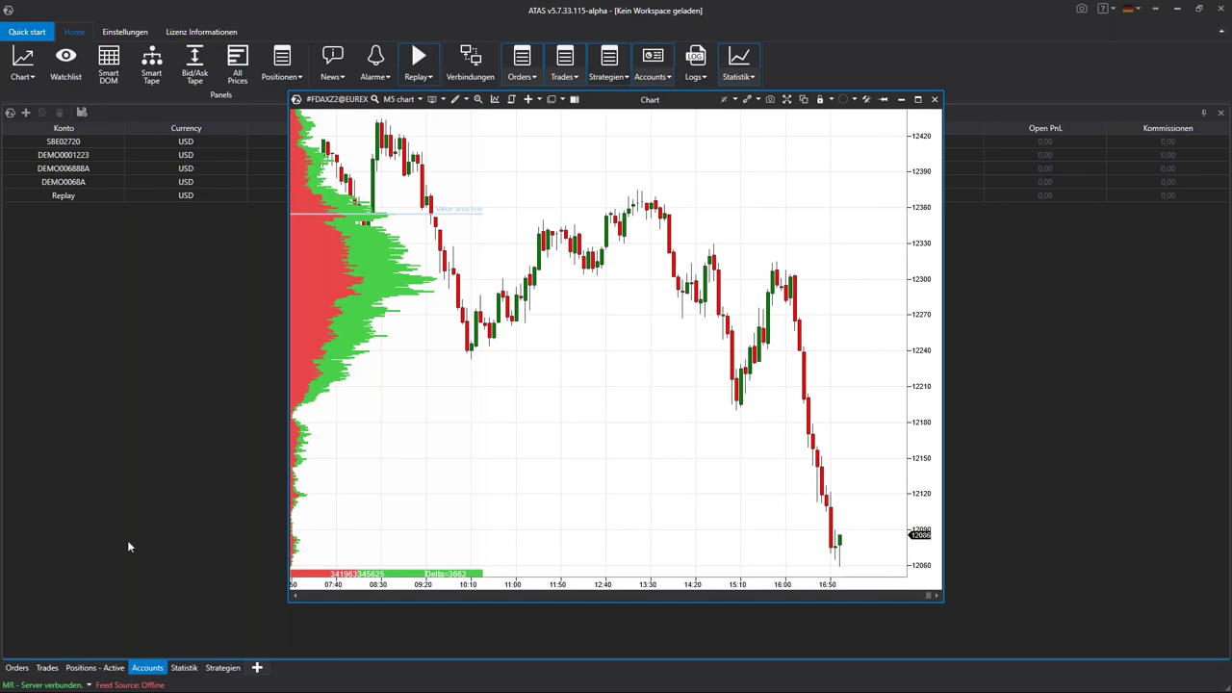
Restore the main window from full screen and place the Replay window over its left edge.
{"action": "left_click", "coordinate": [855, 13]}
{"action": "double_click", "coordinate": [855, 12]}
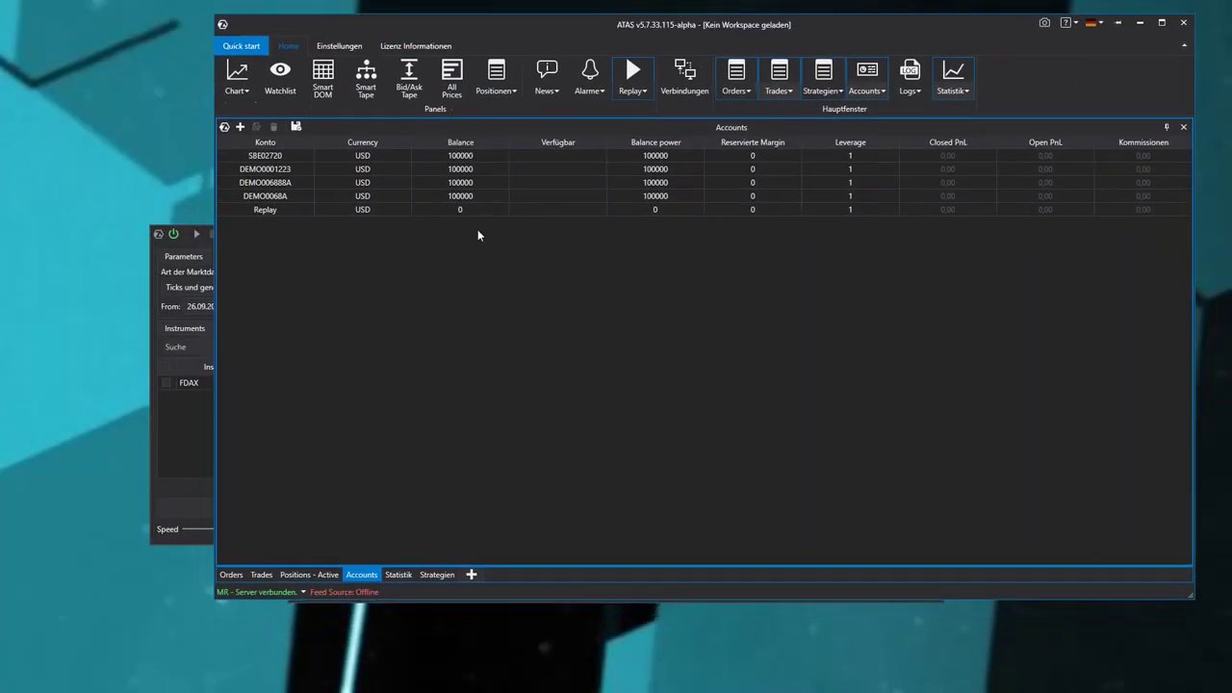
{"action": "left_click", "coordinate": [170, 436]}
{"action": "left_click_drag", "start_coordinate": [306, 237], "coordinate": [219, 179]}
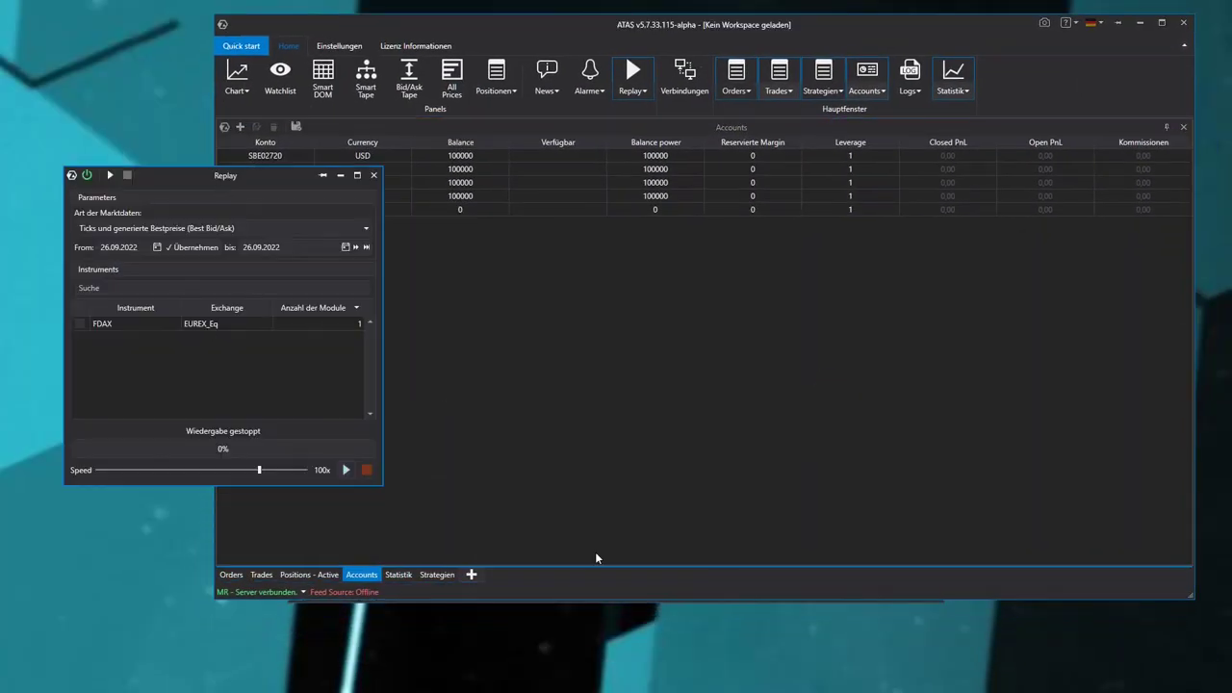
Shrink the FDAX chart window in height and width and position it beside the Replay window.
{"action": "left_click", "coordinate": [635, 603]}
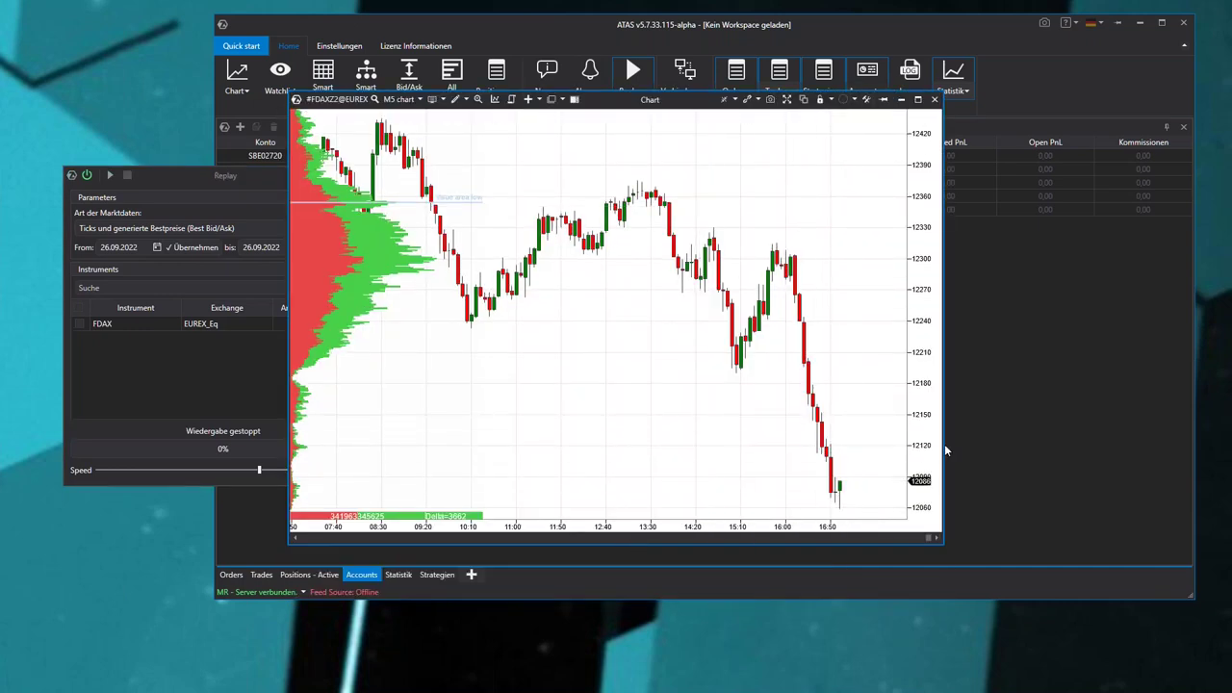
{"action": "left_click_drag", "start_coordinate": [943, 434], "coordinate": [739, 433]}
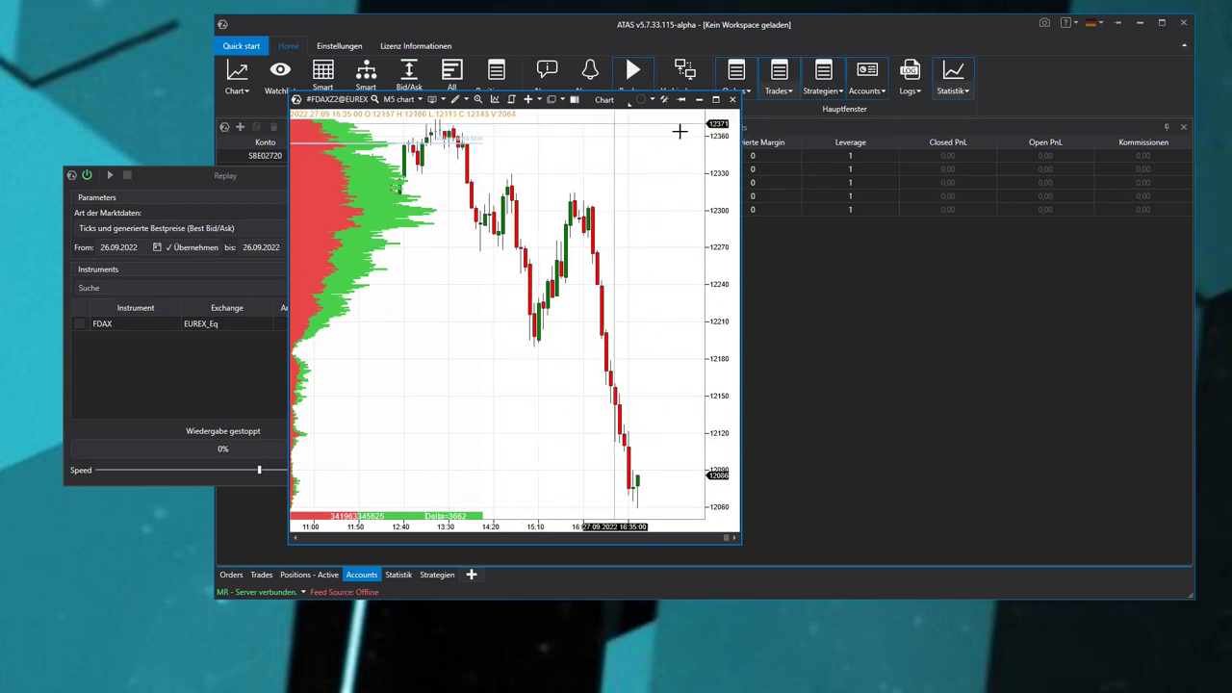
{"action": "left_click_drag", "start_coordinate": [299, 104], "coordinate": [405, 143]}
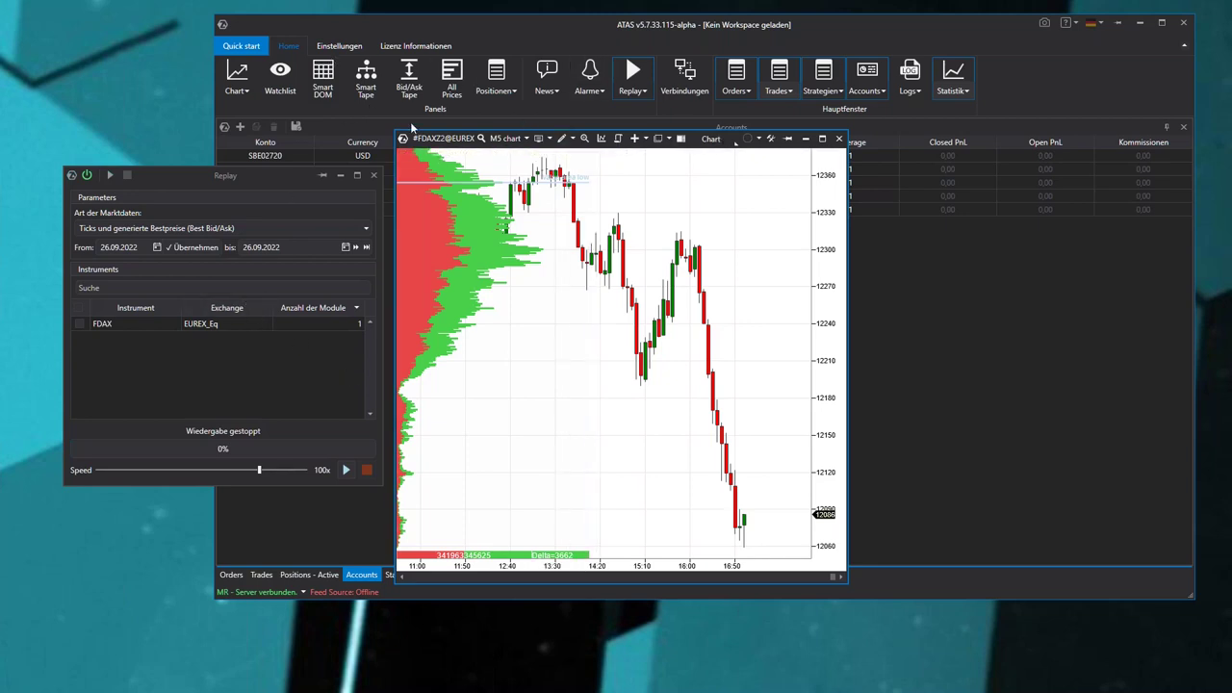
{"action": "left_click_drag", "start_coordinate": [404, 144], "coordinate": [401, 243]}
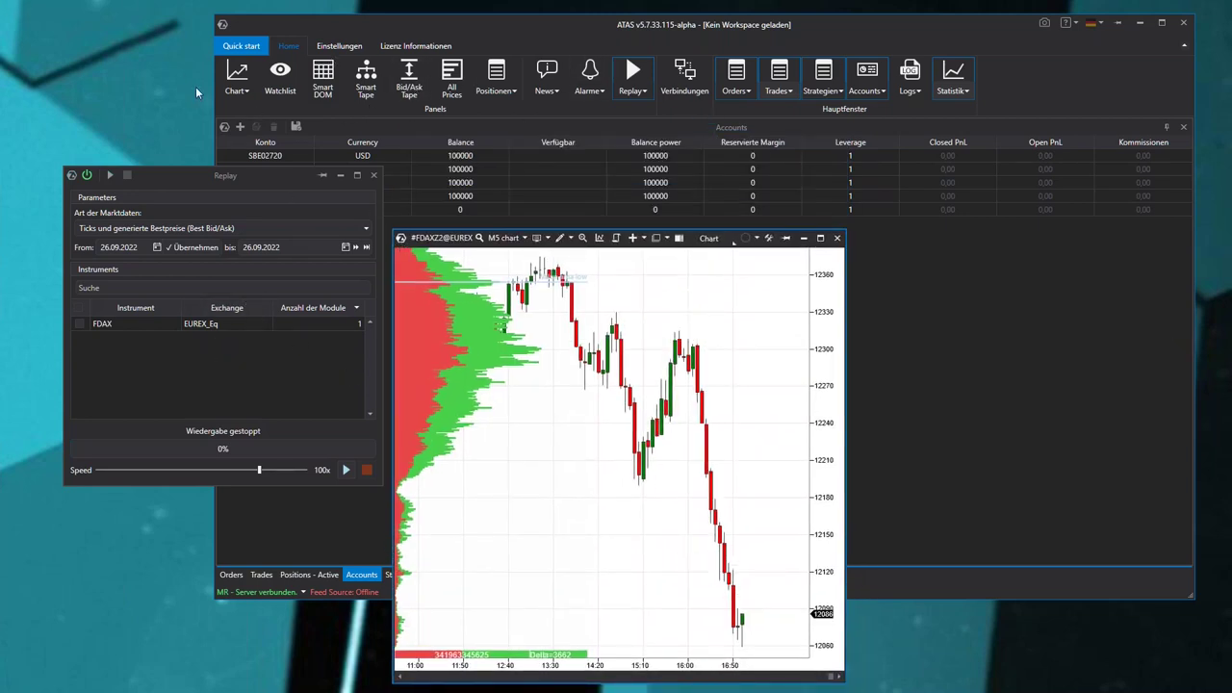
Open a Smart Tape for FDAX and hide its OI, Speed, Avg and Buy/Sell power columns.
{"action": "left_click", "coordinate": [366, 79]}
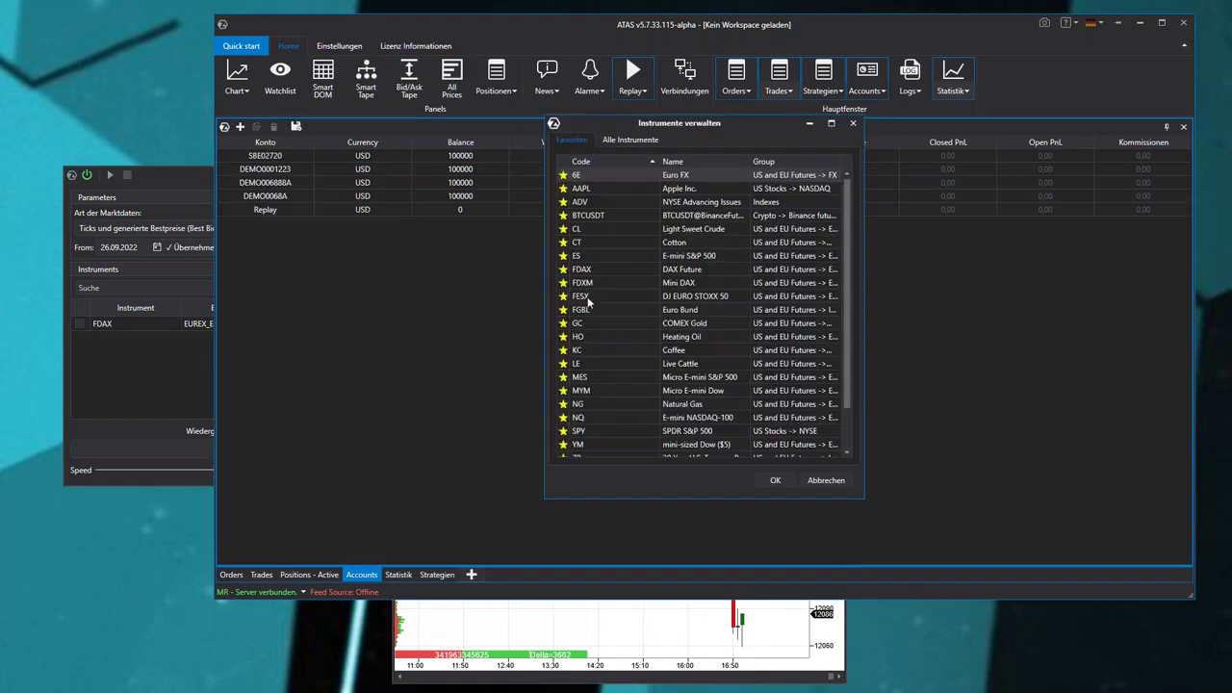
{"action": "key", "text": "Escape"}
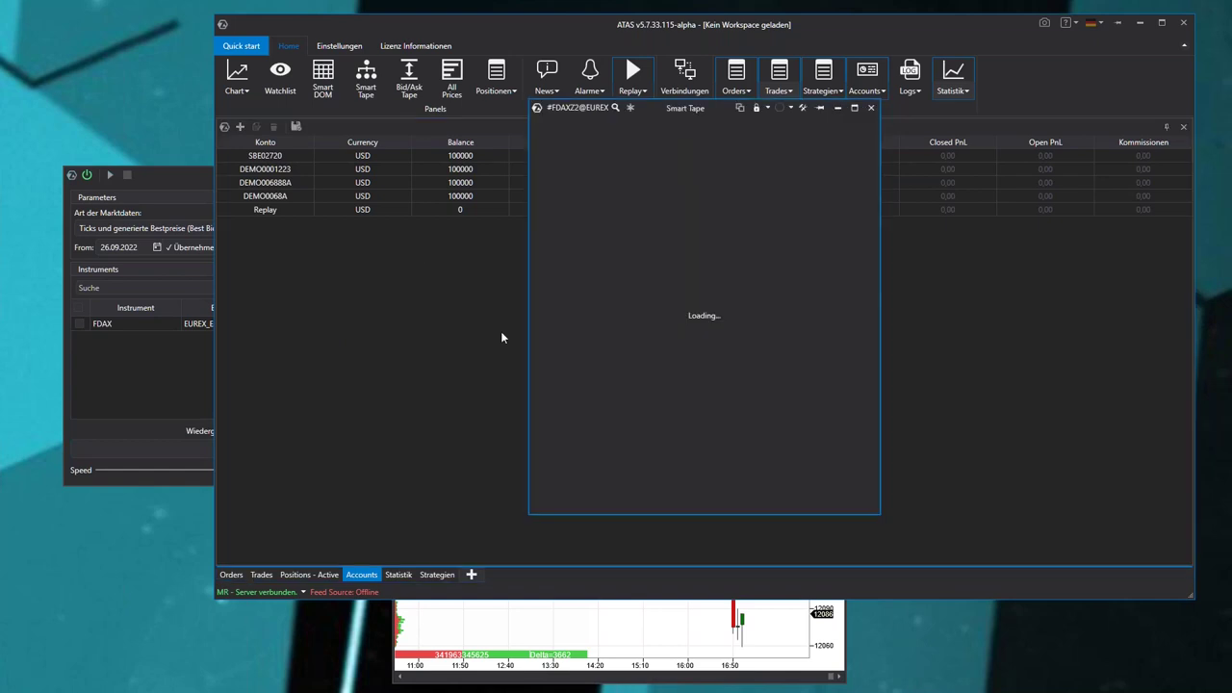
{"action": "right_click", "coordinate": [643, 127]}
{"action": "left_click", "coordinate": [694, 128]}
{"action": "scroll", "coordinate": [851, 445], "scroll_direction": "down", "scroll_amount": 3}
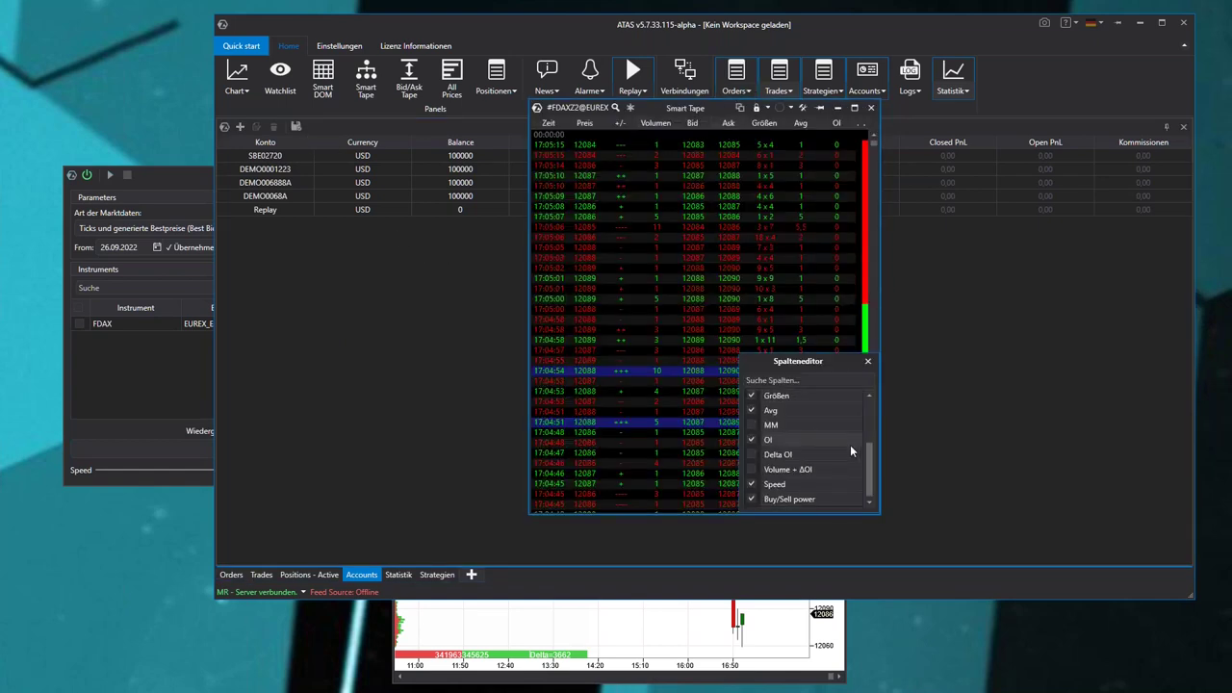
{"action": "left_click", "coordinate": [753, 440]}
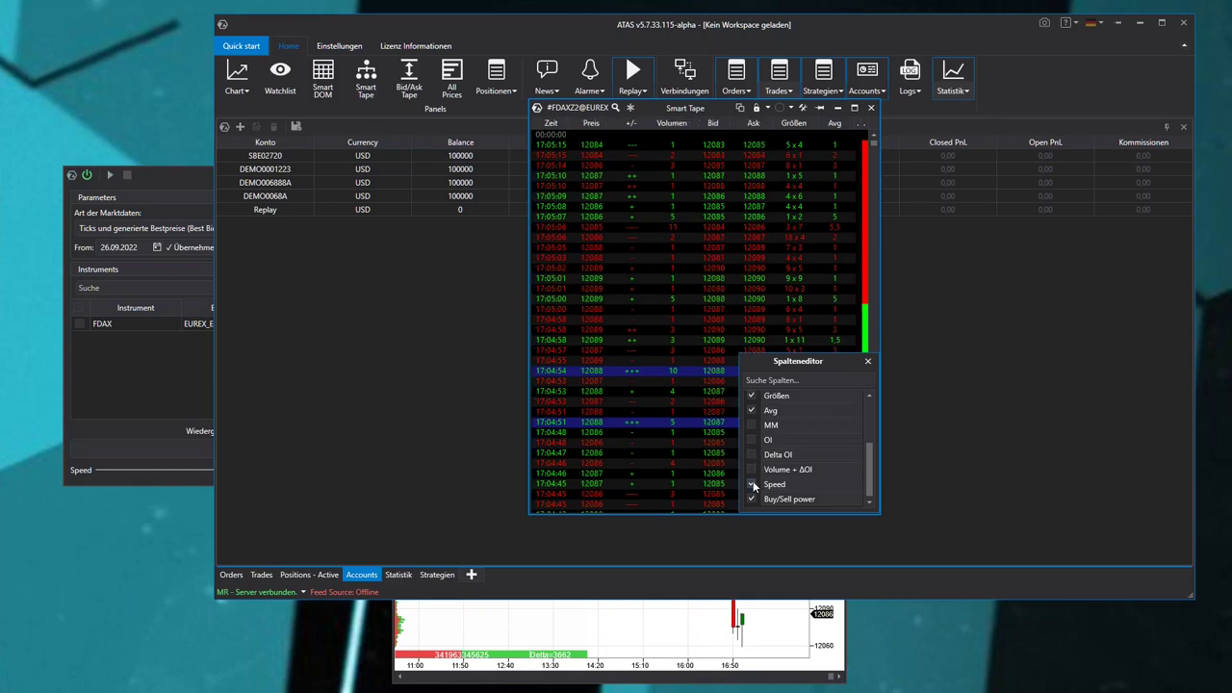
{"action": "left_click", "coordinate": [753, 484]}
{"action": "left_click", "coordinate": [752, 410]}
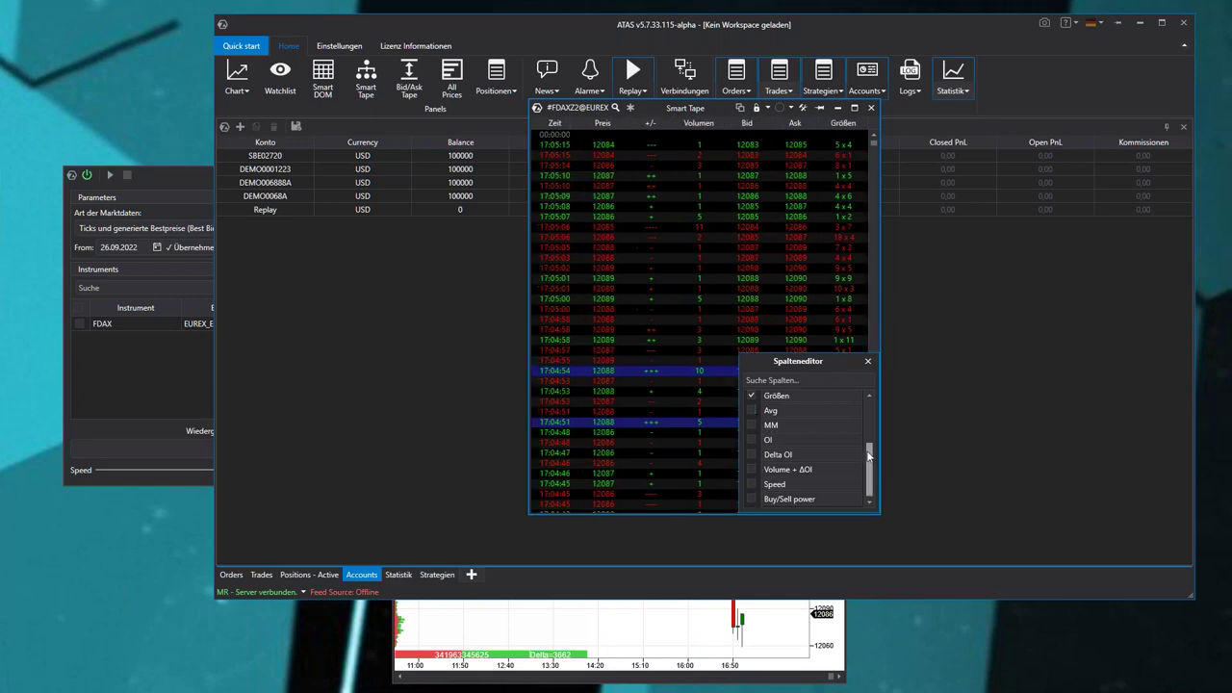
{"action": "left_click_drag", "start_coordinate": [870, 453], "coordinate": [869, 405]}
{"action": "left_click", "coordinate": [868, 361]}
Narrow the Smart Tape window, place it to the right of the chart, and bring the Replay window to the front.
{"action": "left_click", "coordinate": [802, 107]}
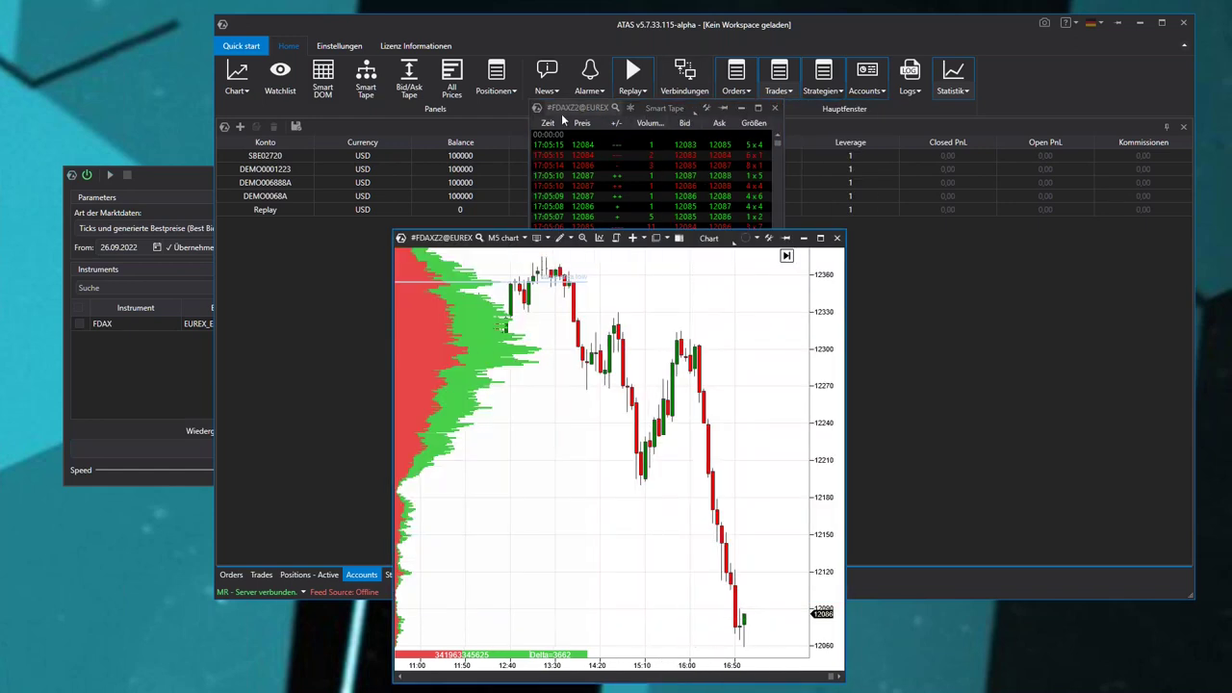
{"action": "left_click_drag", "start_coordinate": [537, 109], "coordinate": [863, 248]}
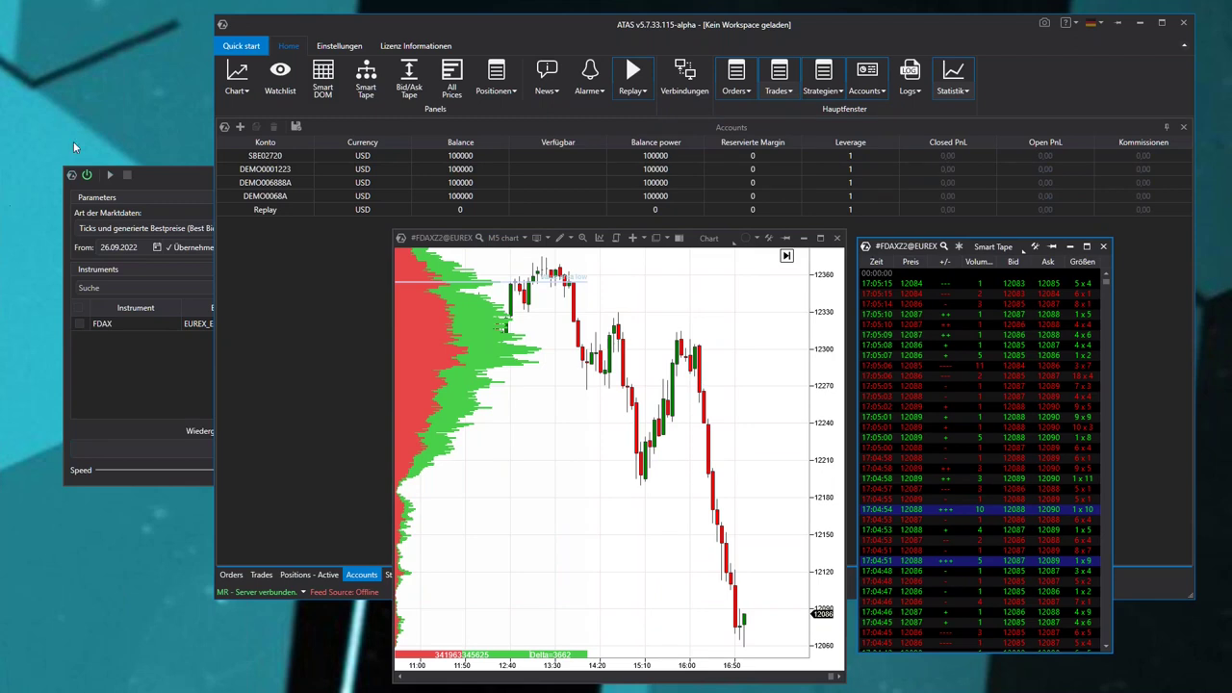
{"action": "left_click", "coordinate": [192, 181]}
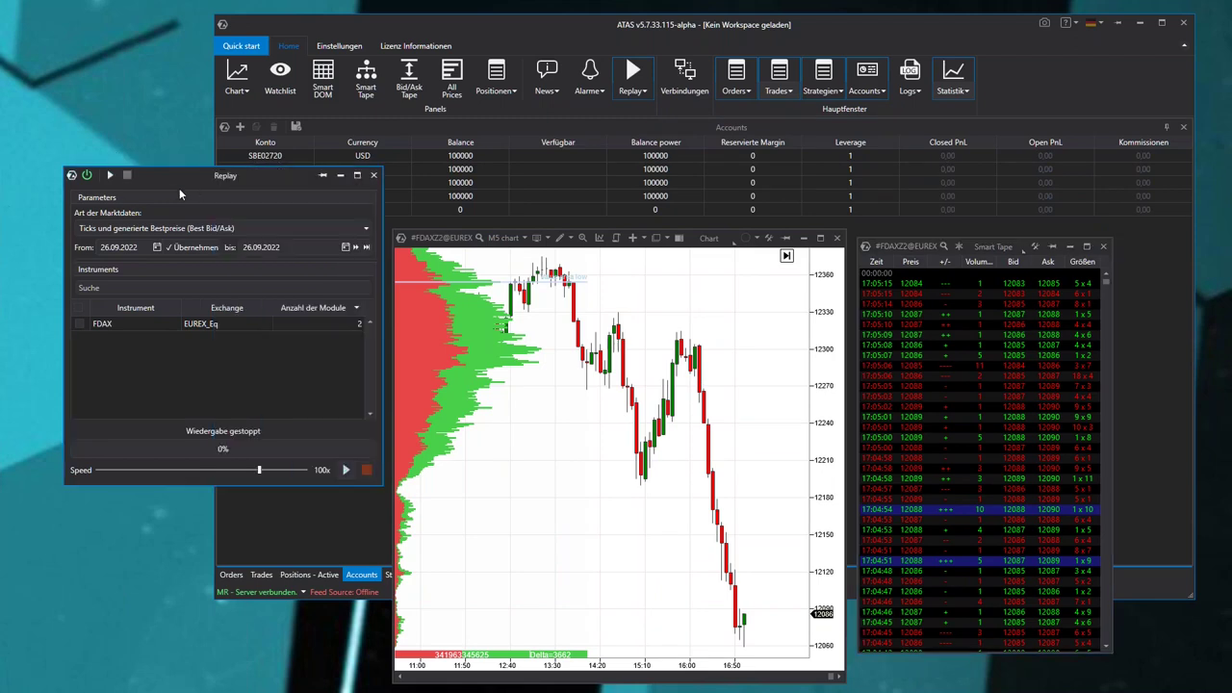